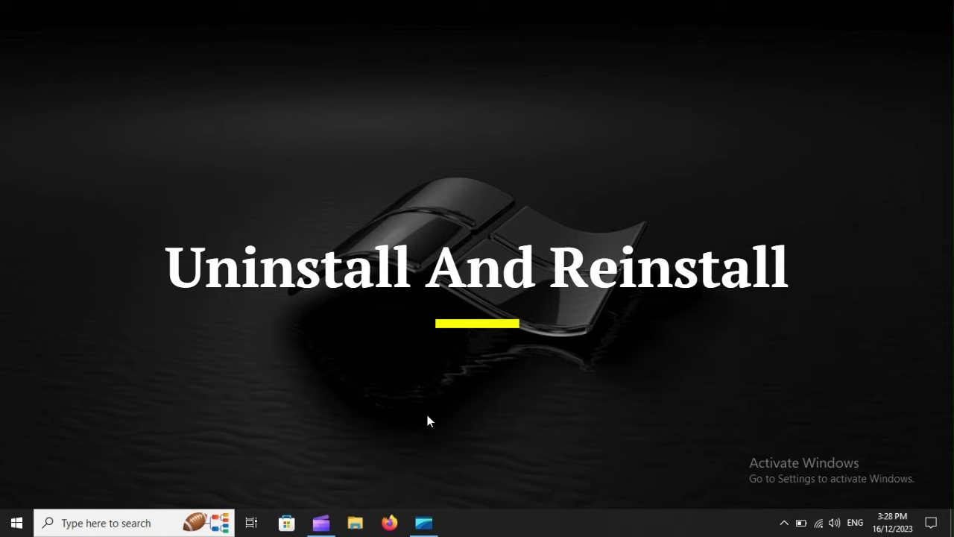
Step: Open the Apps & features page in Windows Settings
key("super+i")
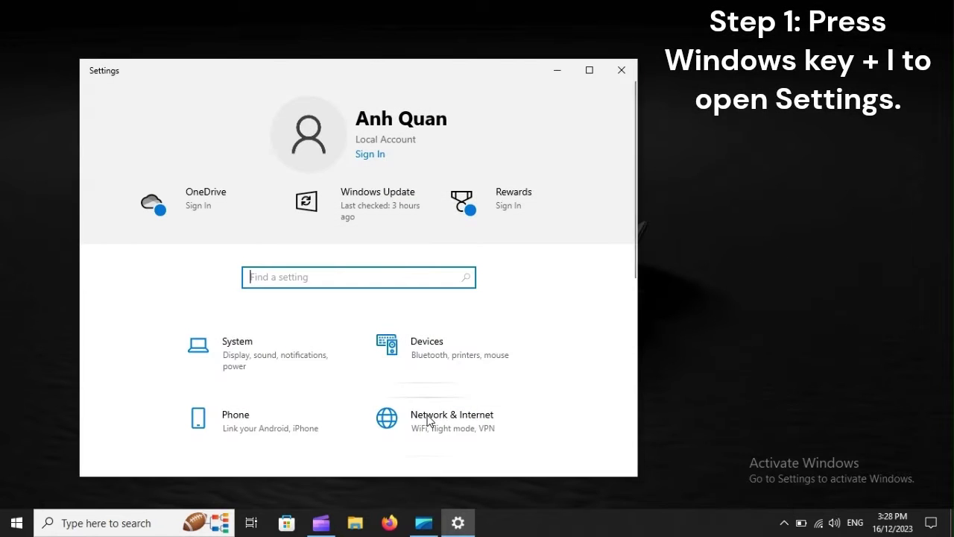
scroll(428, 421, "down", 5)
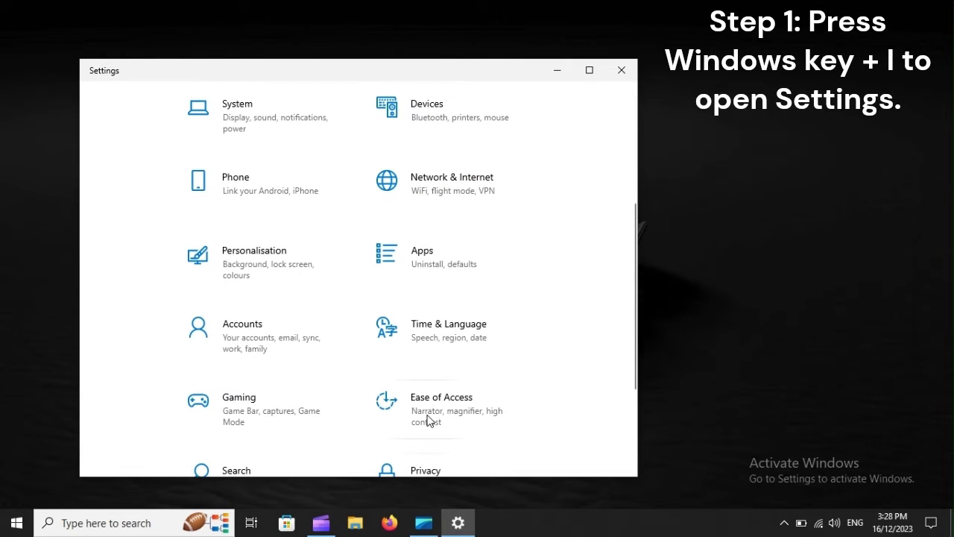
left_click(458, 260)
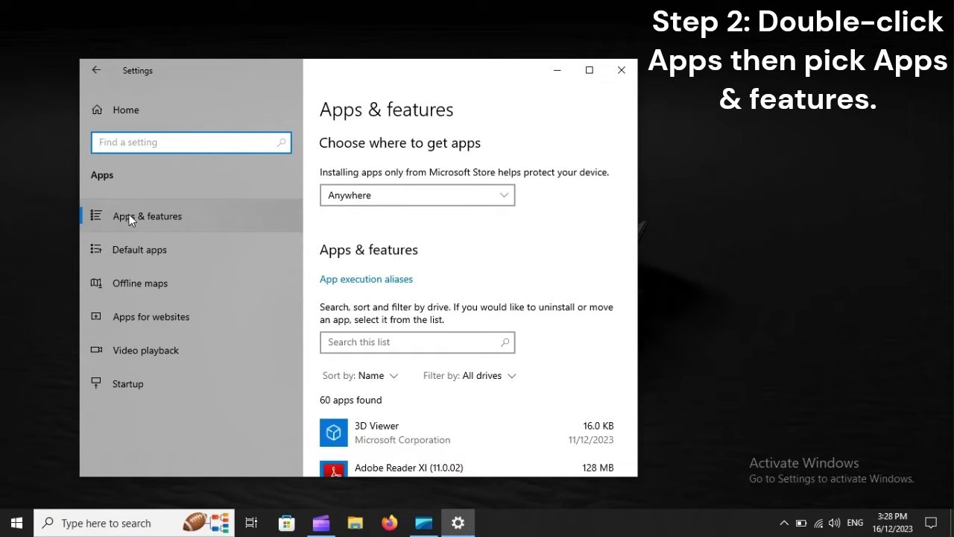
Step: Select entries in the installed apps list to reach the options for uninstalling an app
scroll(503, 275, "down", 3)
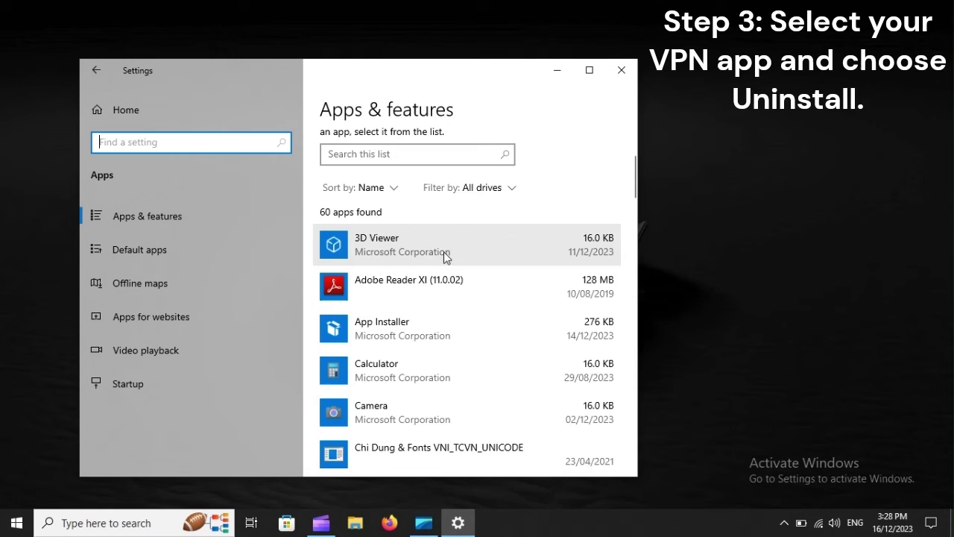
left_click(431, 266)
left_click(354, 360)
left_click(411, 396)
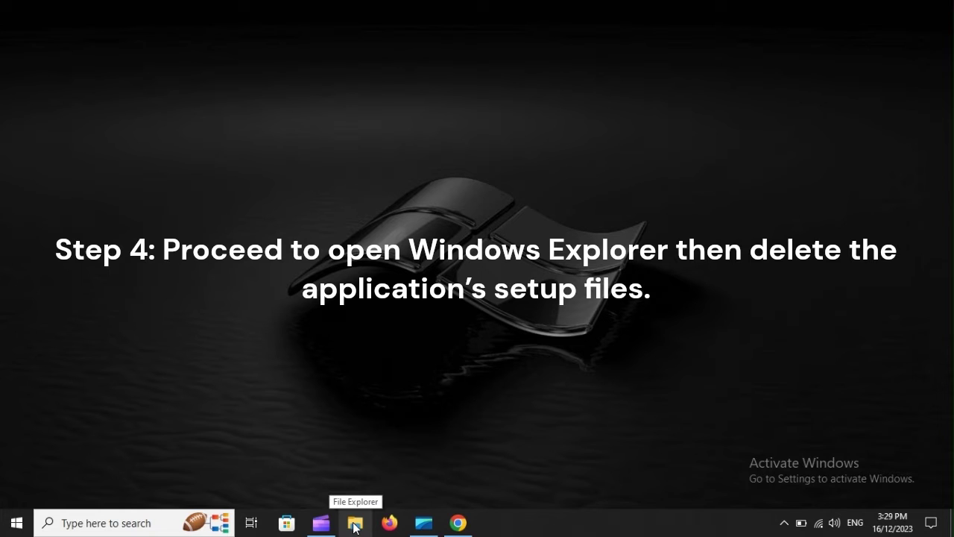
Step: Switch to Chrome and enter "VPN site" in the address bar, and bring up the computer's power options
left_click(460, 524)
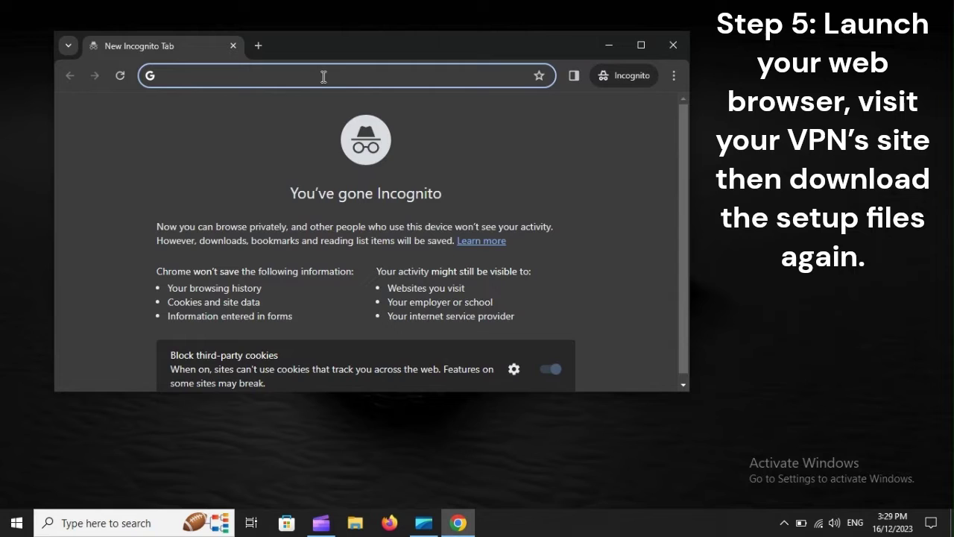
type("VPN site")
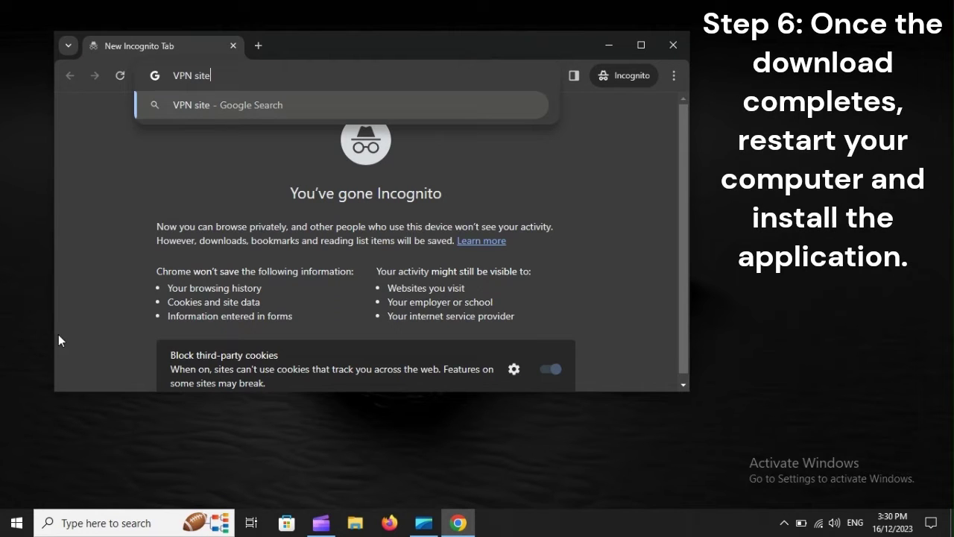
left_click(16, 522)
left_click(16, 492)
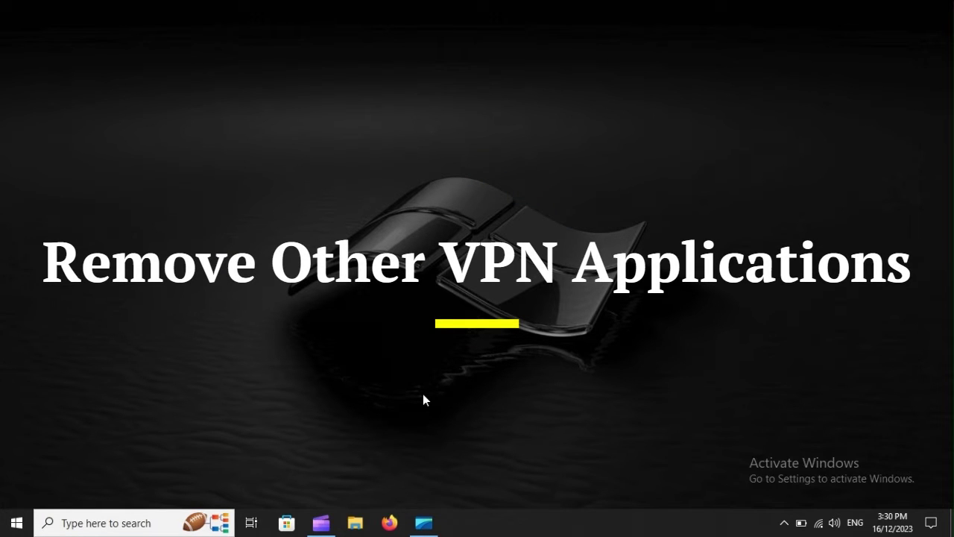
Step: Search Windows for "settings", launch the Settings app and open its Apps & features page
key("super")
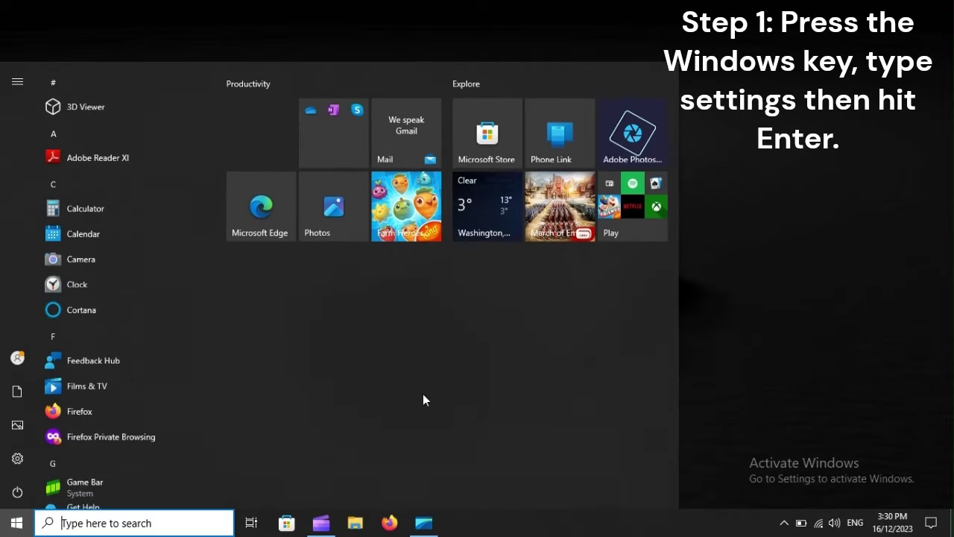
type("settin")
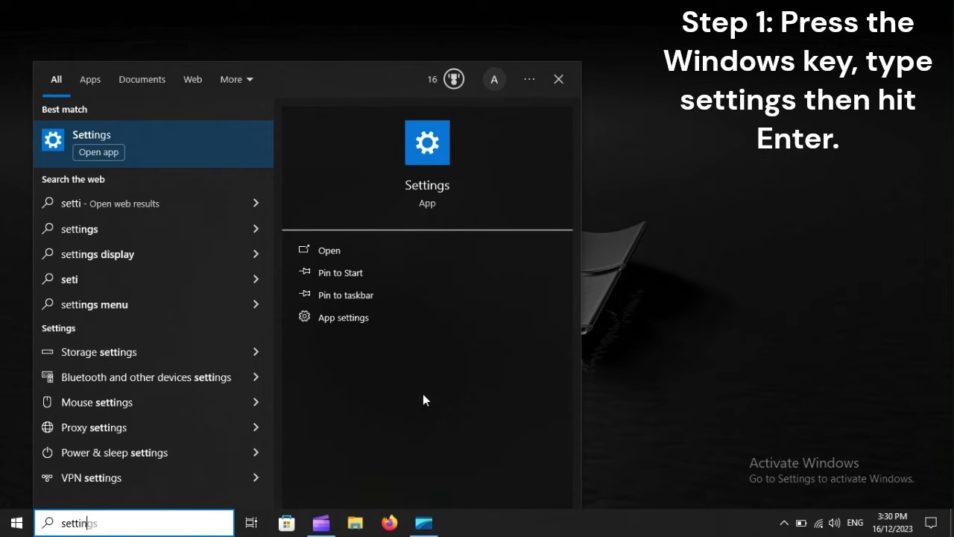
type("gs")
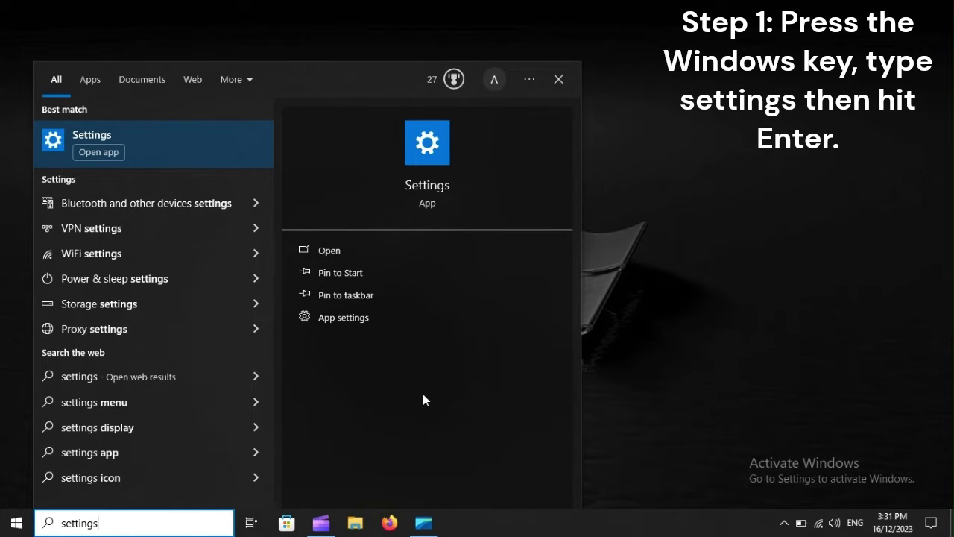
key("Return")
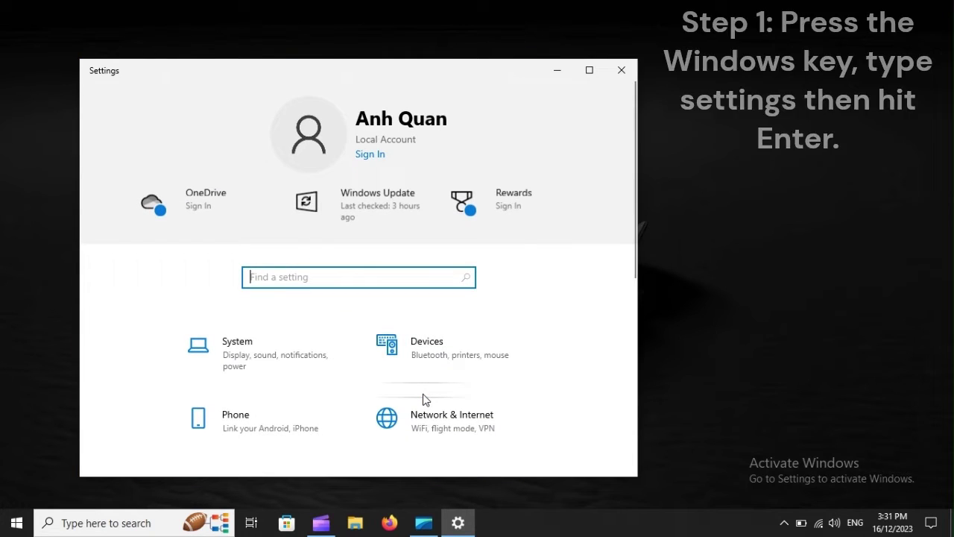
scroll(423, 393, "down", 5)
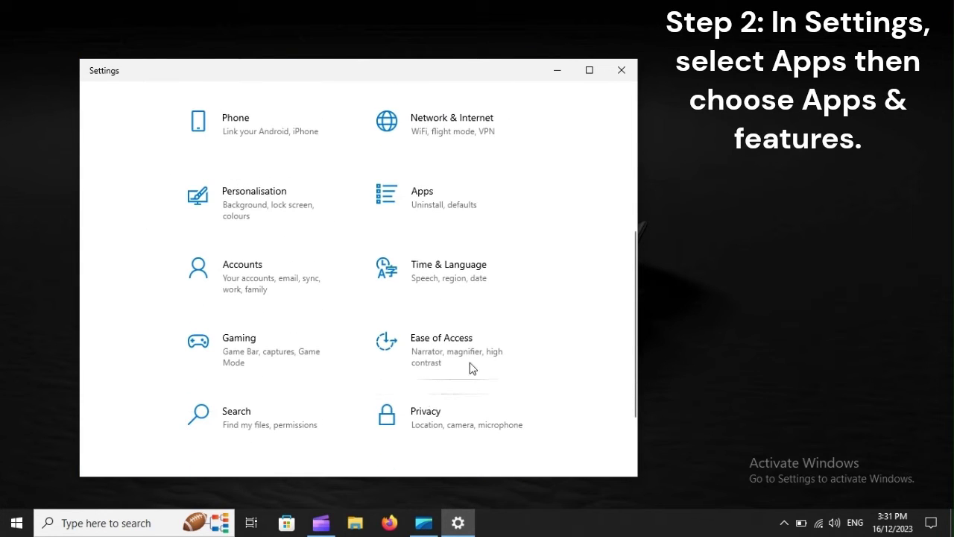
left_click(452, 201)
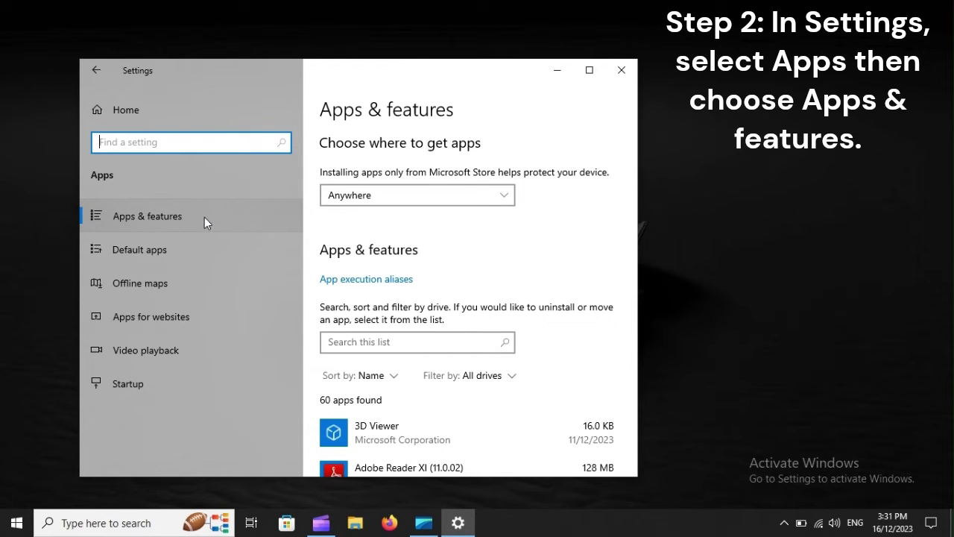
Step: Expand the 3D Viewer, Adobe Reader XI and App Installer entries in the apps list, and open the computer's power options
scroll(473, 262, "down", 3)
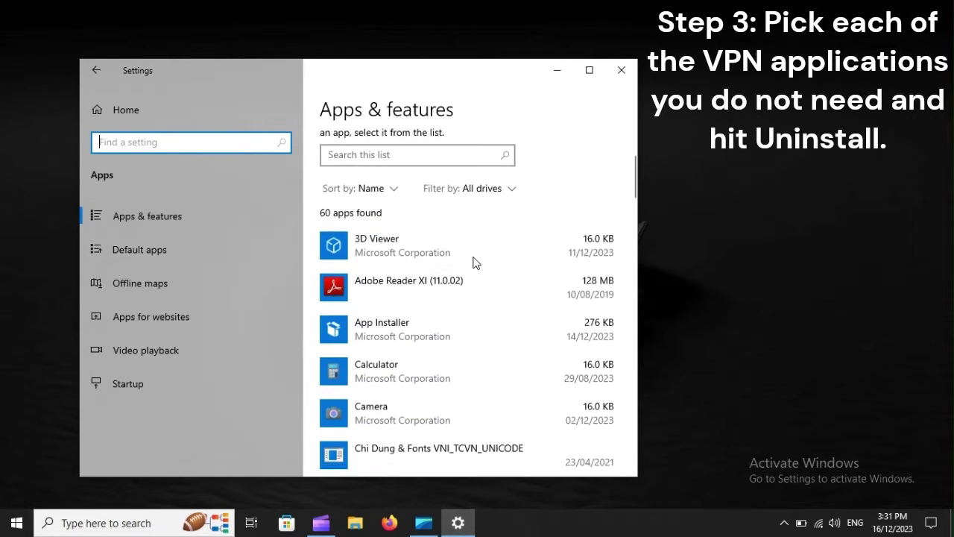
left_click(432, 247)
left_click(436, 325)
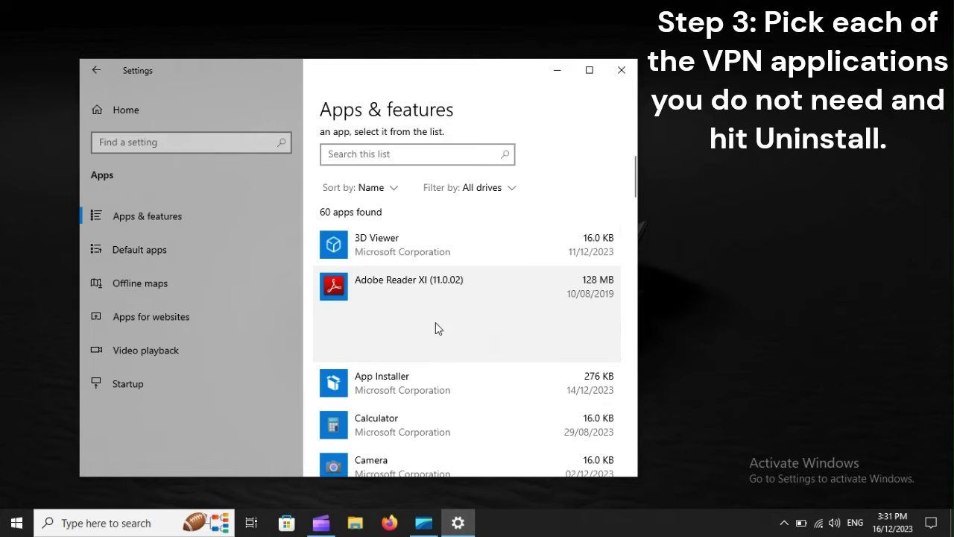
left_click(420, 380)
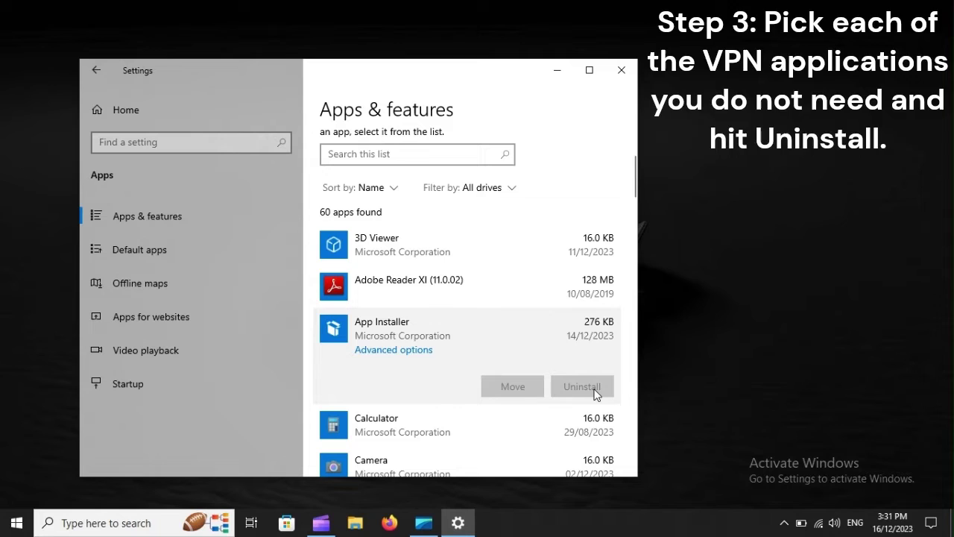
left_click(11, 527)
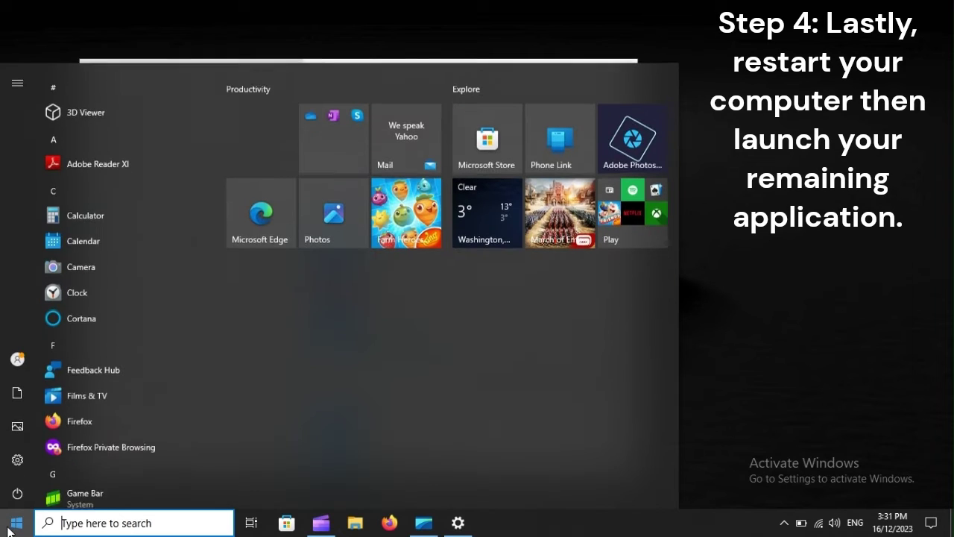
left_click(17, 493)
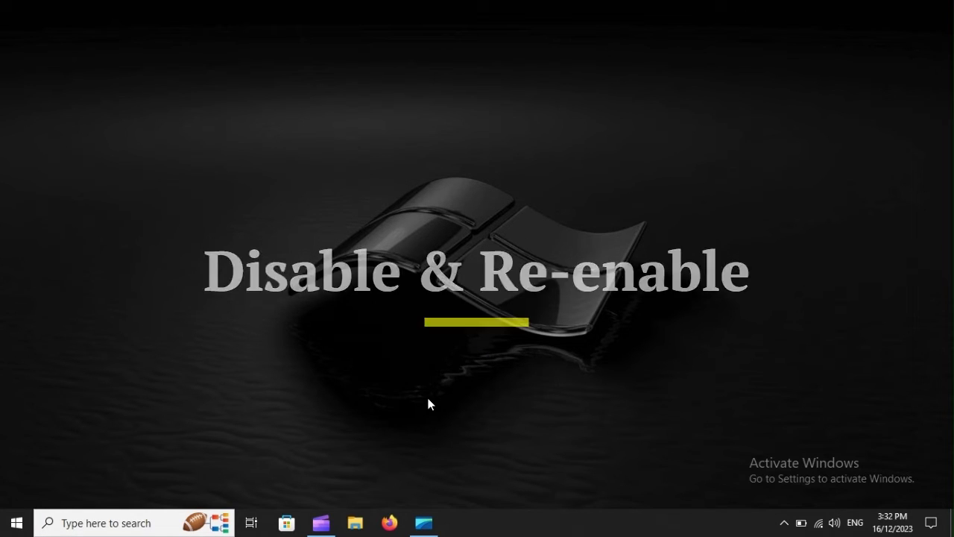
Step: Open Device Manager and expand the Network adapters category
key("super+x")
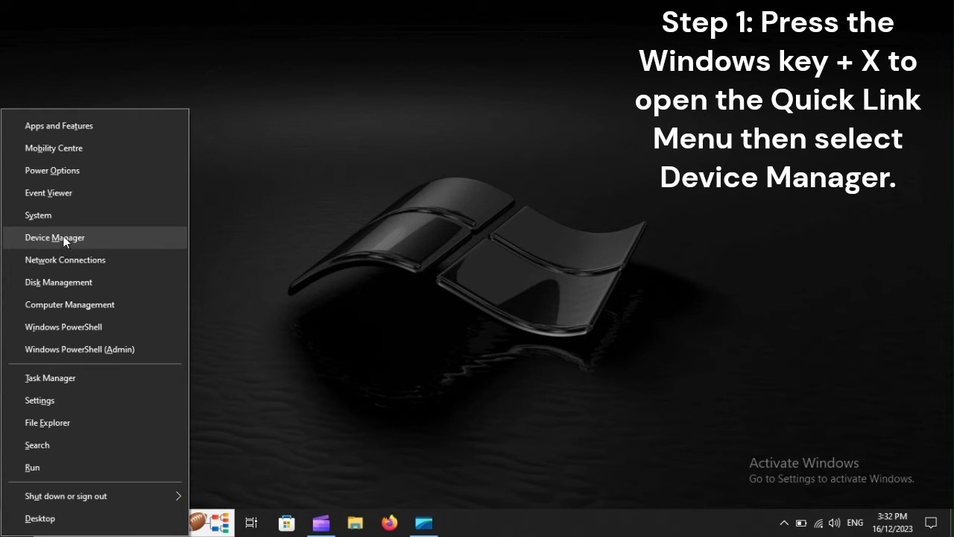
left_click(108, 236)
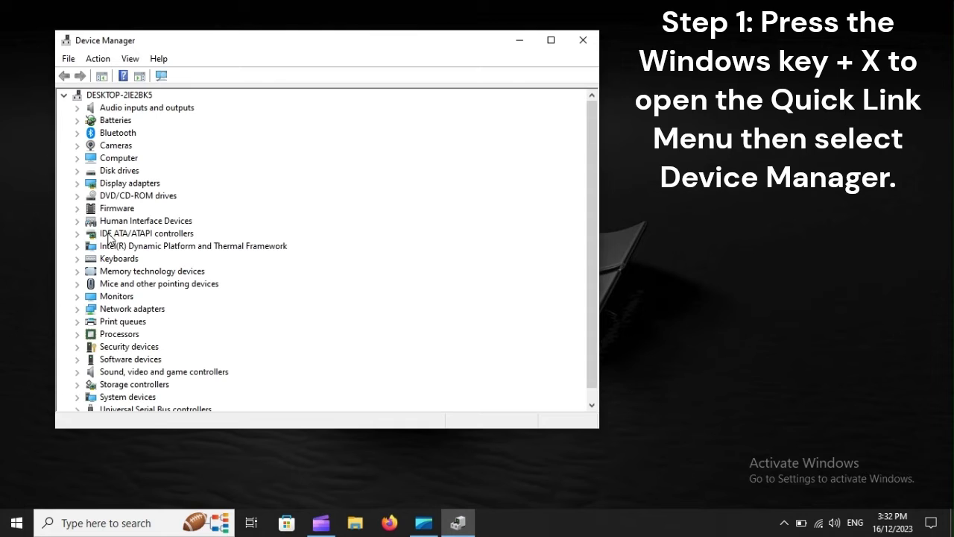
left_click(134, 310)
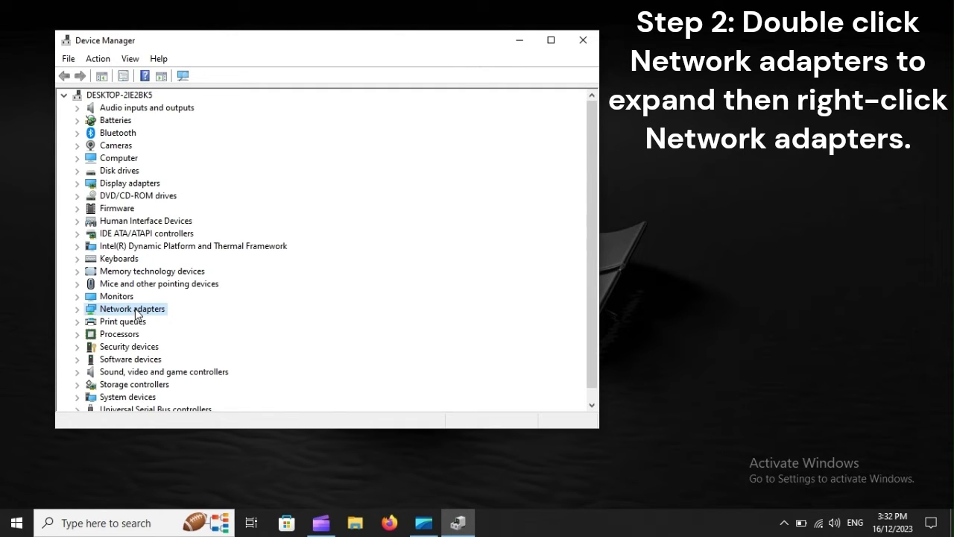
left_click(78, 308)
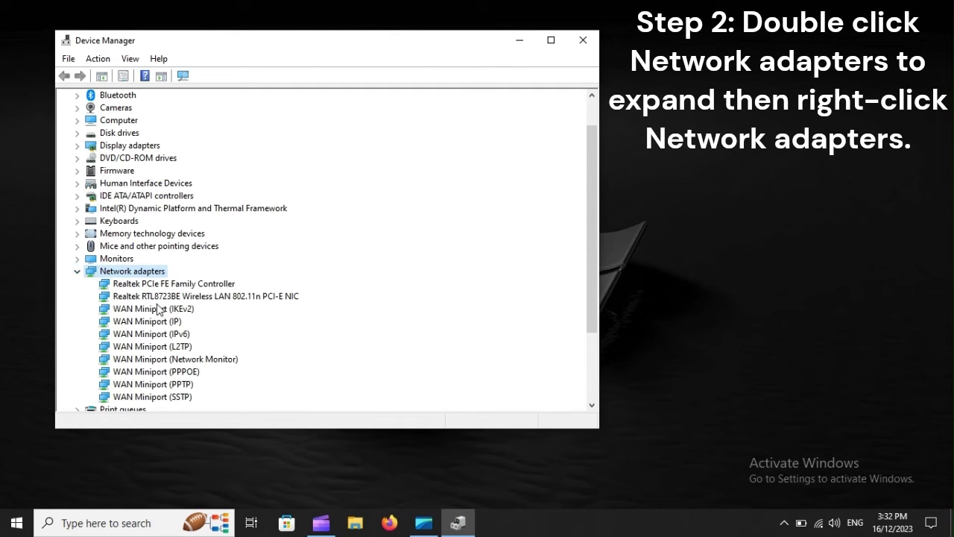
Step: Show the driver properties of the Realtek RTL8723BE Wireless LAN 802.11n PCI-E NIC, and open the computer's power options
left_click(254, 297)
right_click(254, 298)
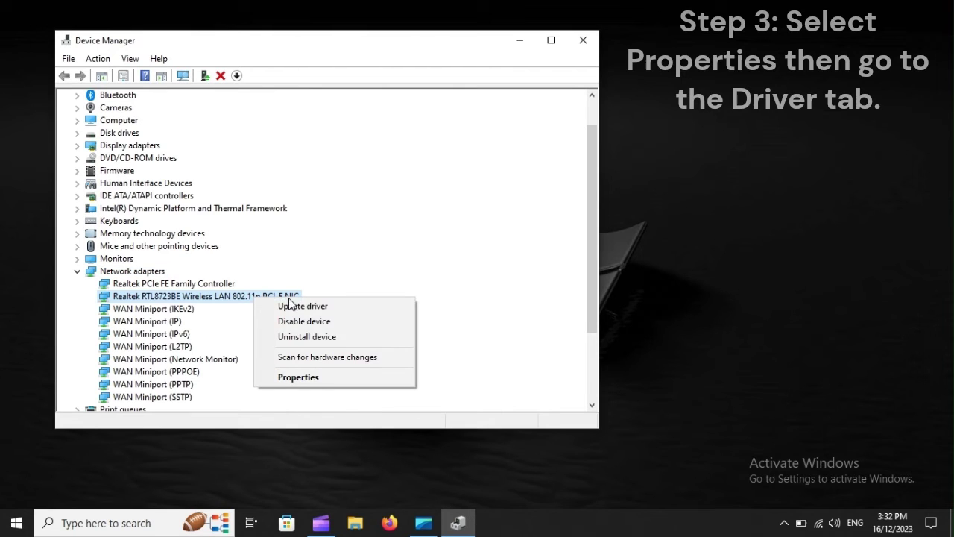
left_click(344, 376)
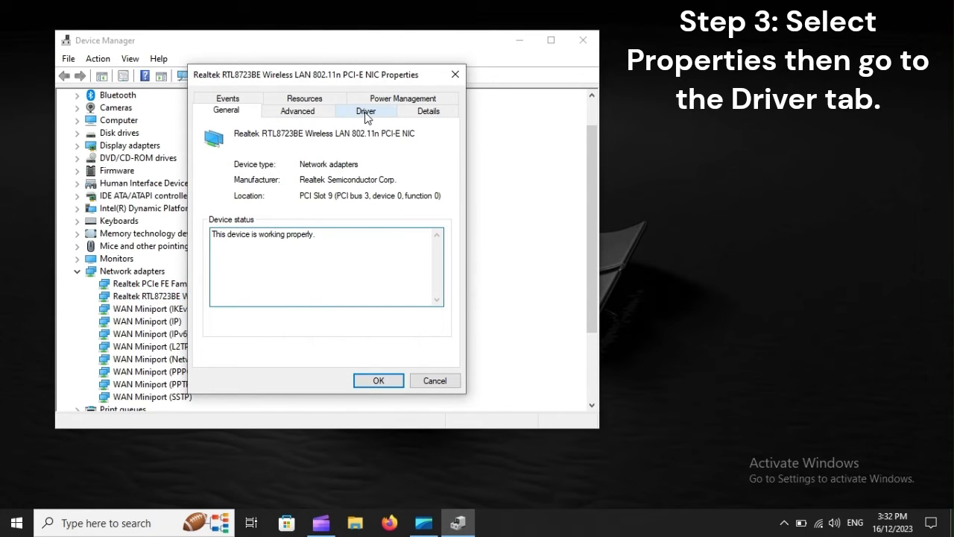
left_click(366, 114)
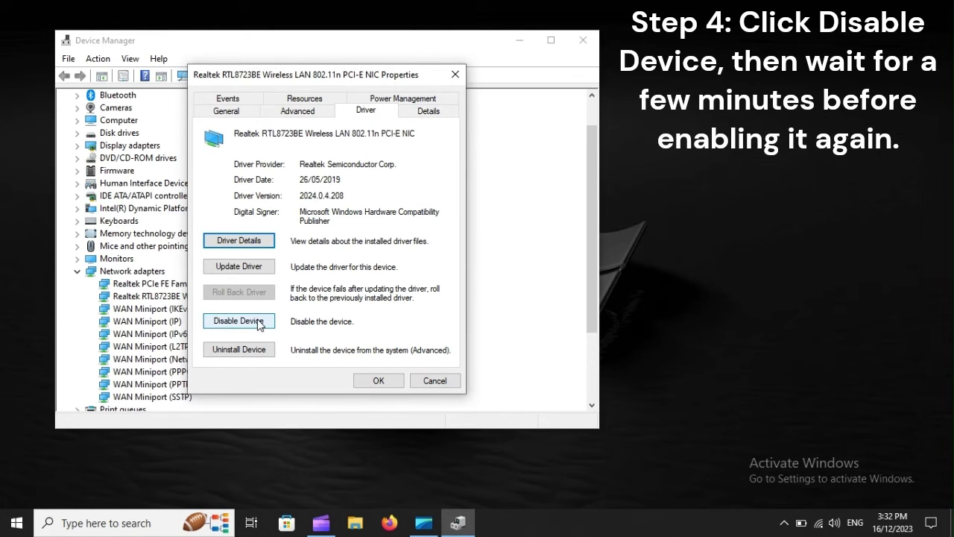
left_click(16, 523)
left_click(18, 498)
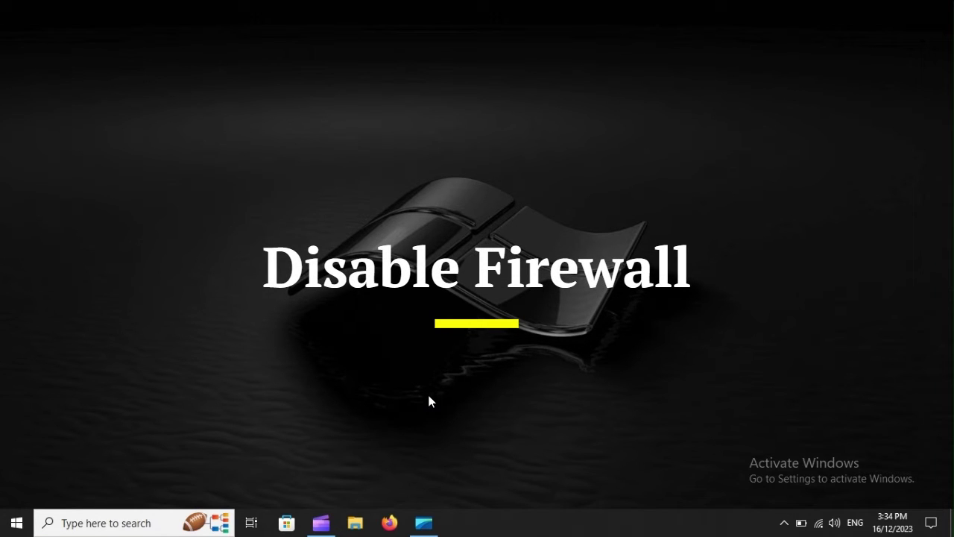
Step: Open Firewall & network protection from the Windows Security page of the Update & Security settings
key("super+i")
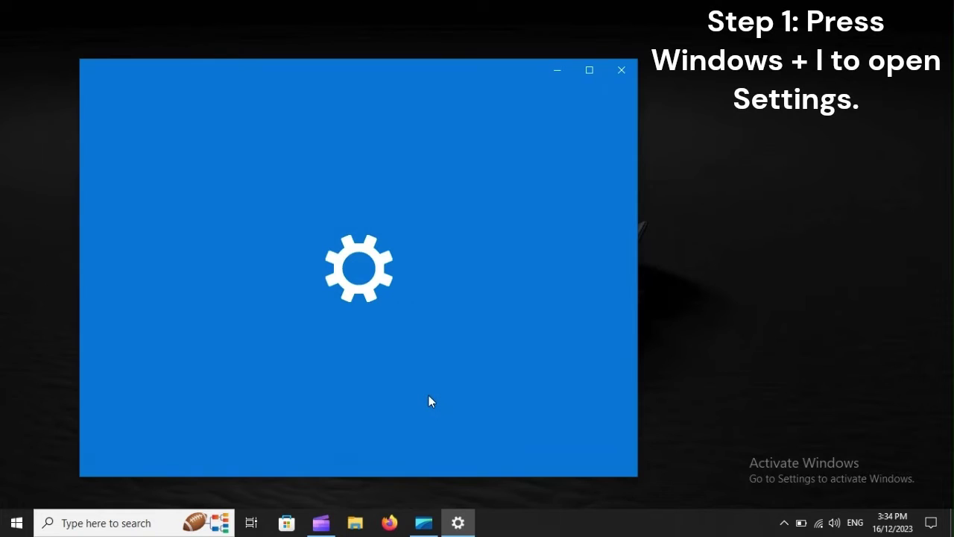
scroll(429, 401, "down", 3)
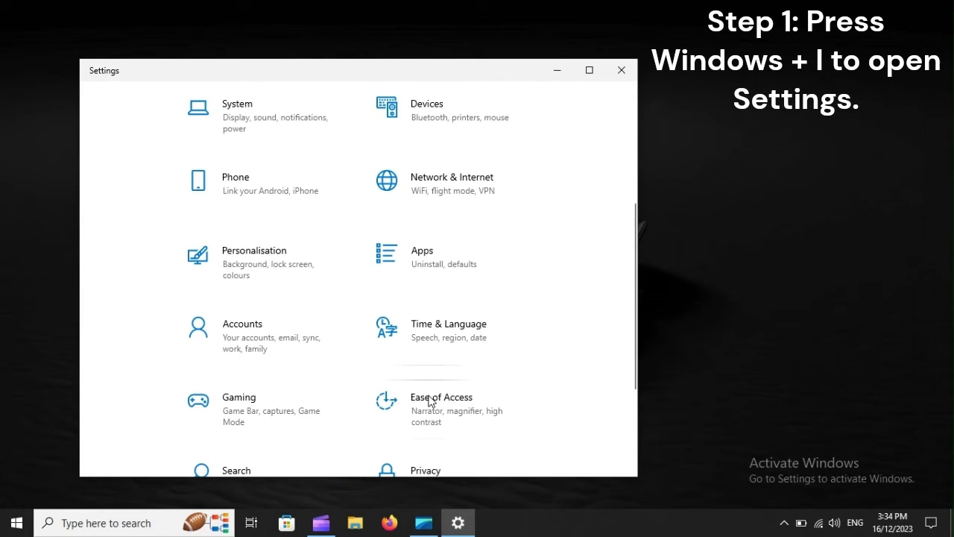
scroll(430, 401, "down", 3)
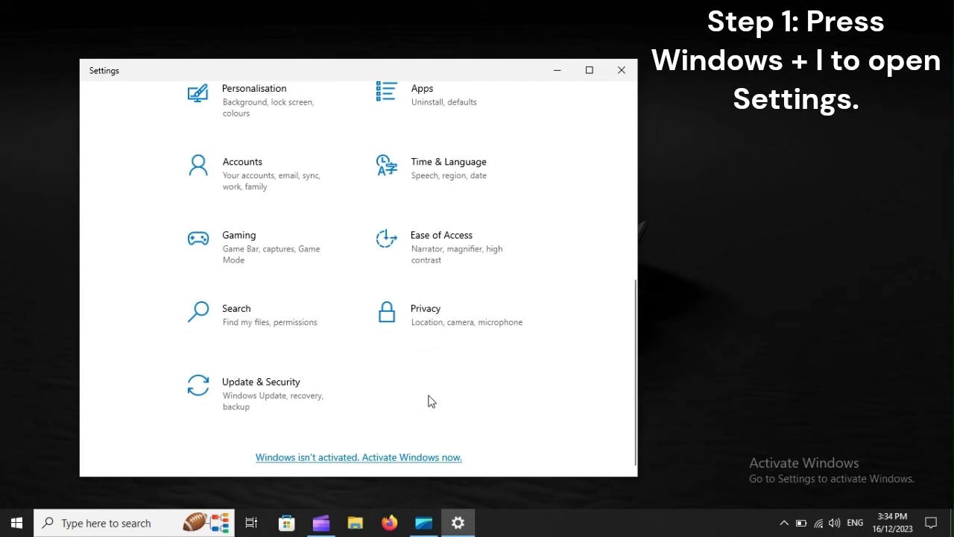
double_click(288, 389)
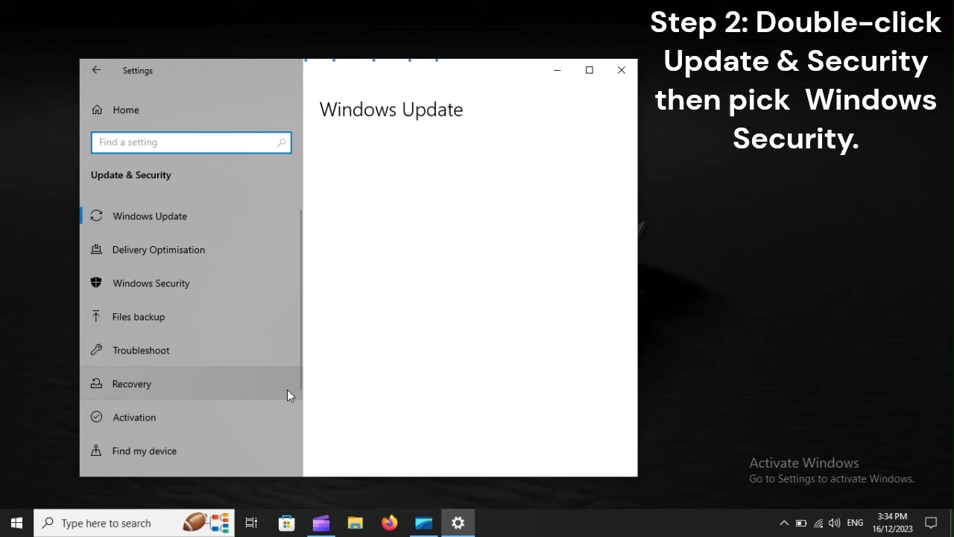
left_click(190, 285)
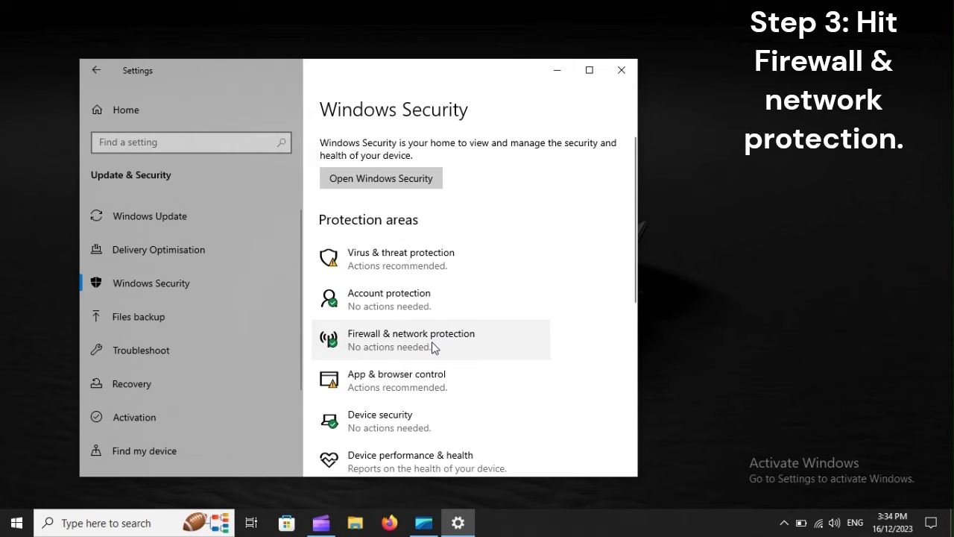
left_click(432, 343)
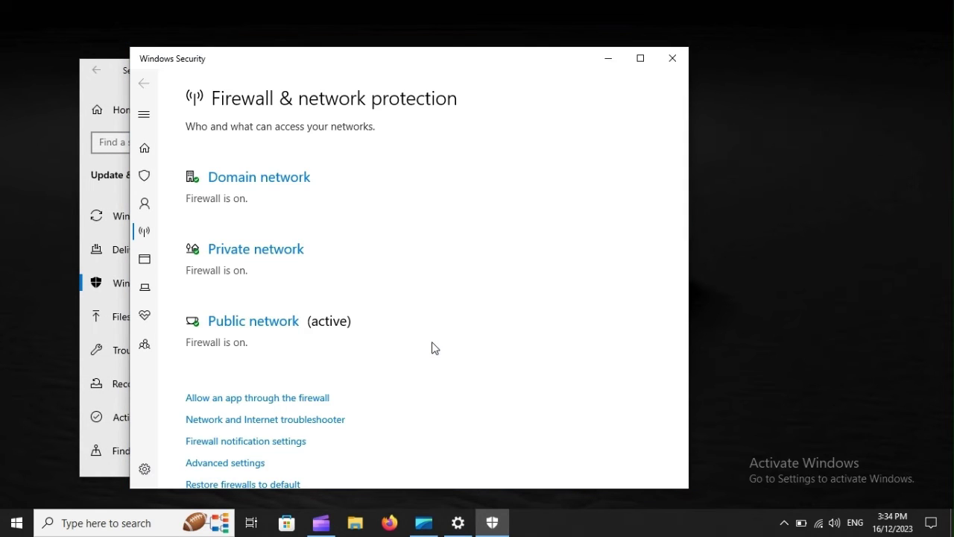
Step: Try to turn off Microsoft Defender Firewall for the domain network, and return to the Firewall & network protection overview
left_click(279, 183)
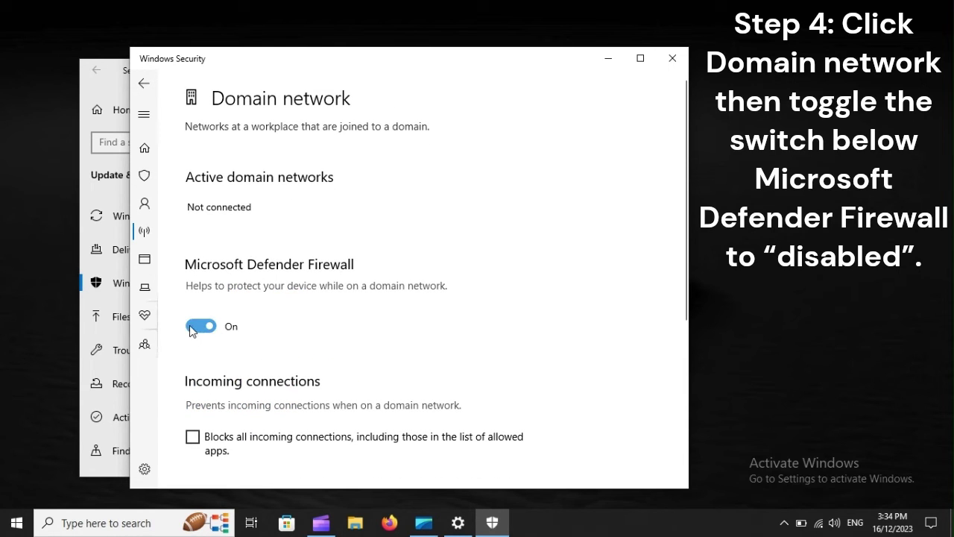
left_click(206, 329)
left_click(152, 84)
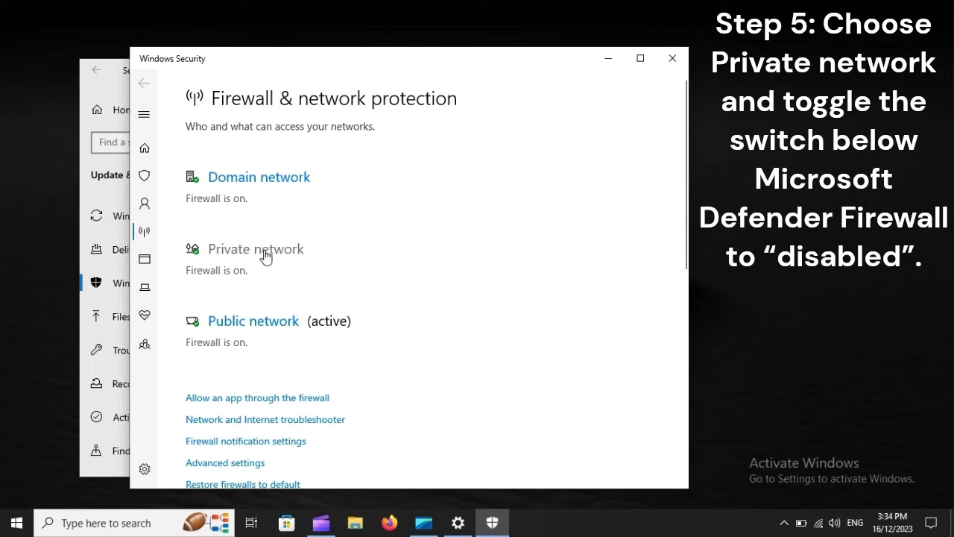
Step: Show the Microsoft Defender Firewall settings of the private network, return to the overview, and open the public network's settings
left_click(265, 256)
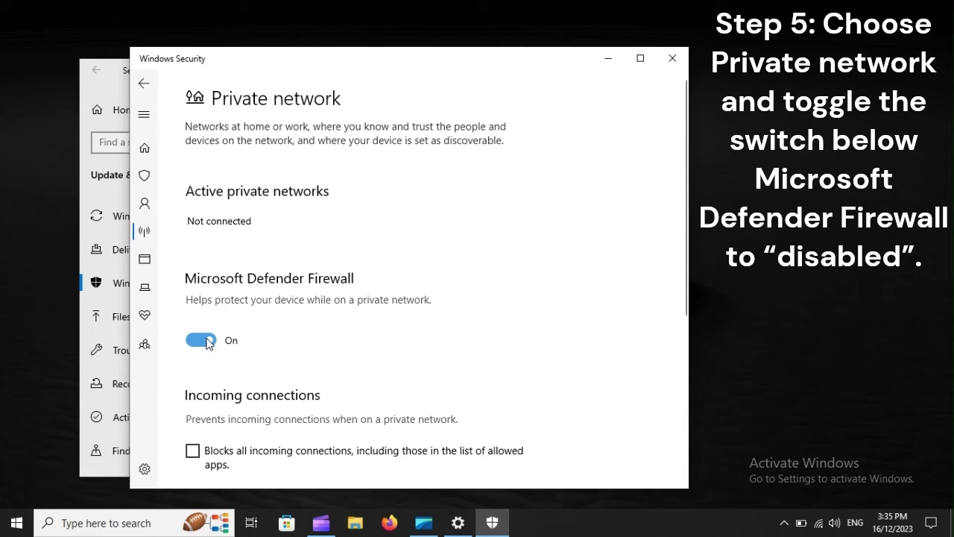
left_click(145, 84)
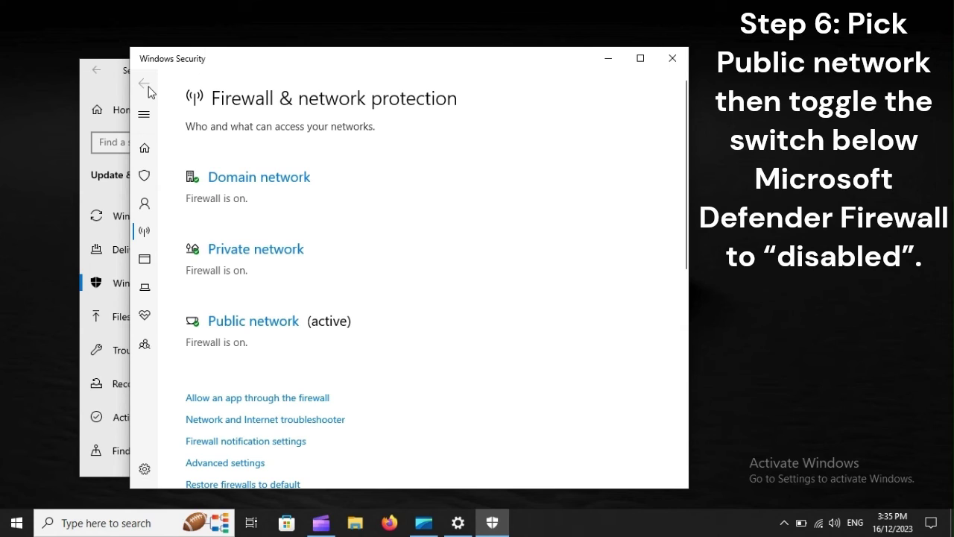
left_click(265, 329)
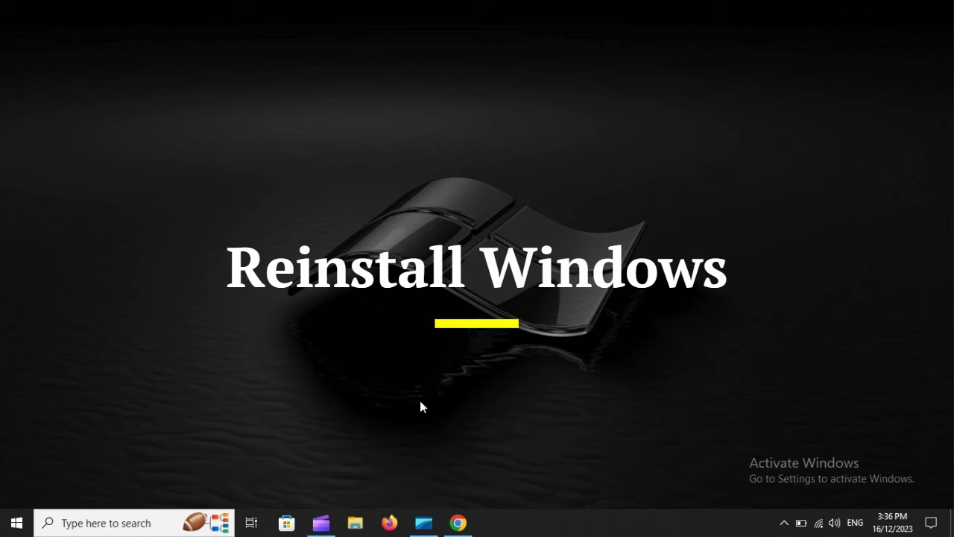
Step: Switch to Chrome and open the Windows 10 page of Microsoft's Software Download site at the Create Windows 10 installation media section
left_click(458, 523)
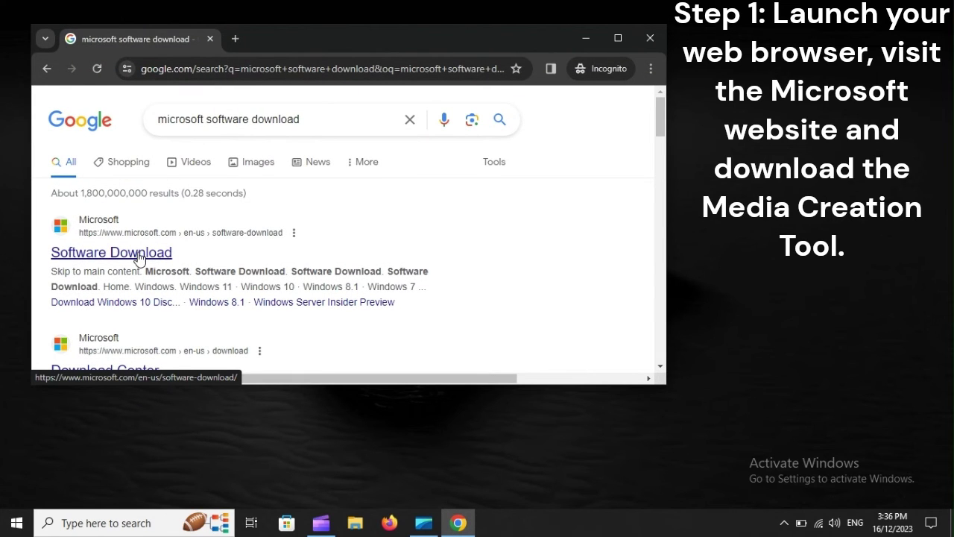
left_click(139, 260)
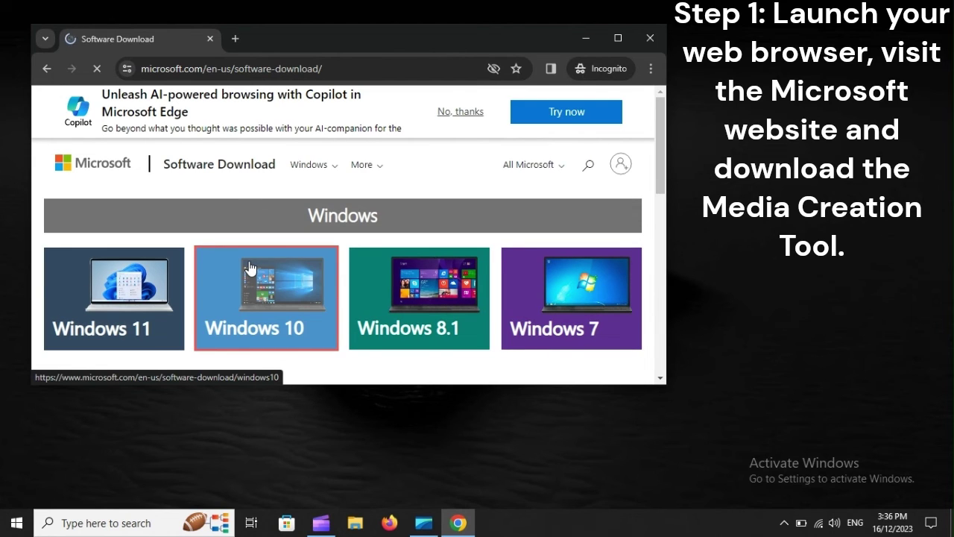
left_click(250, 269)
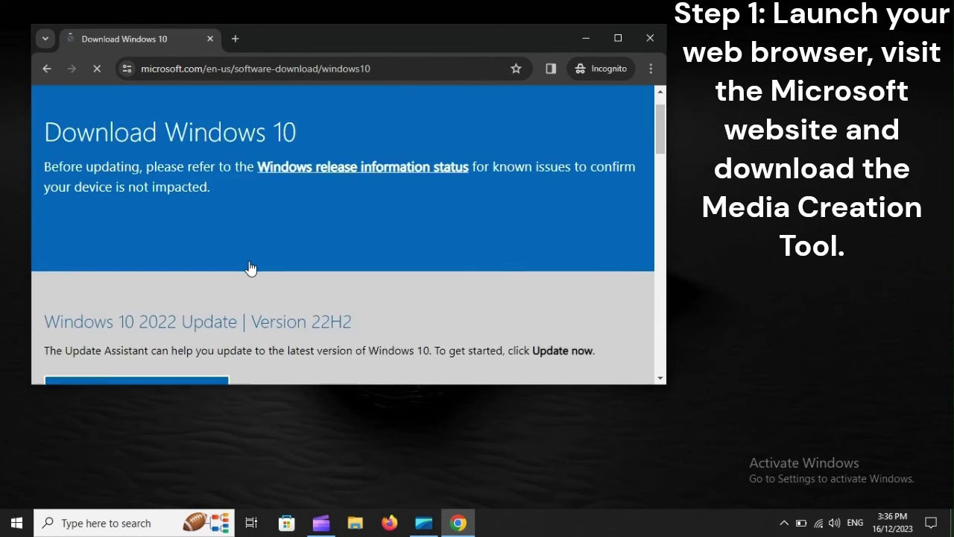
scroll(250, 268, "down", 5)
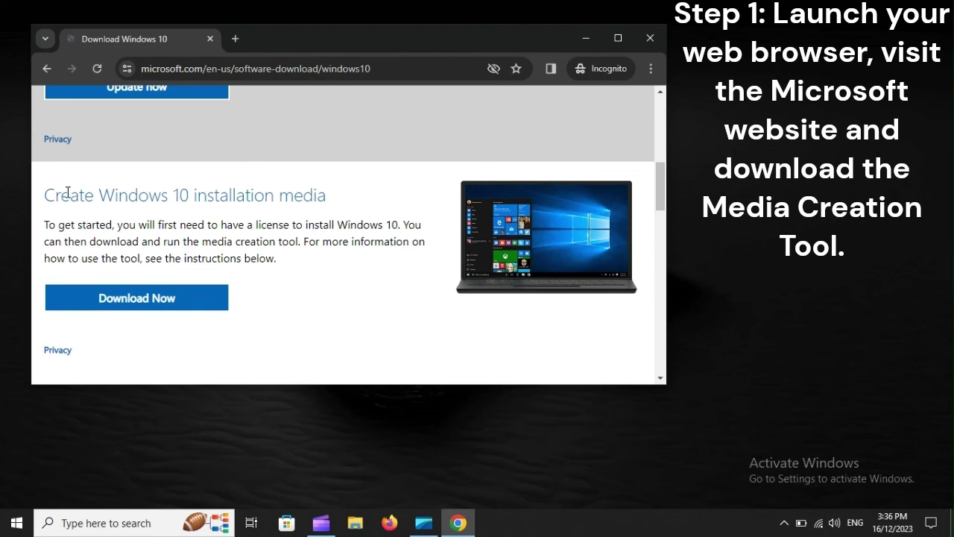